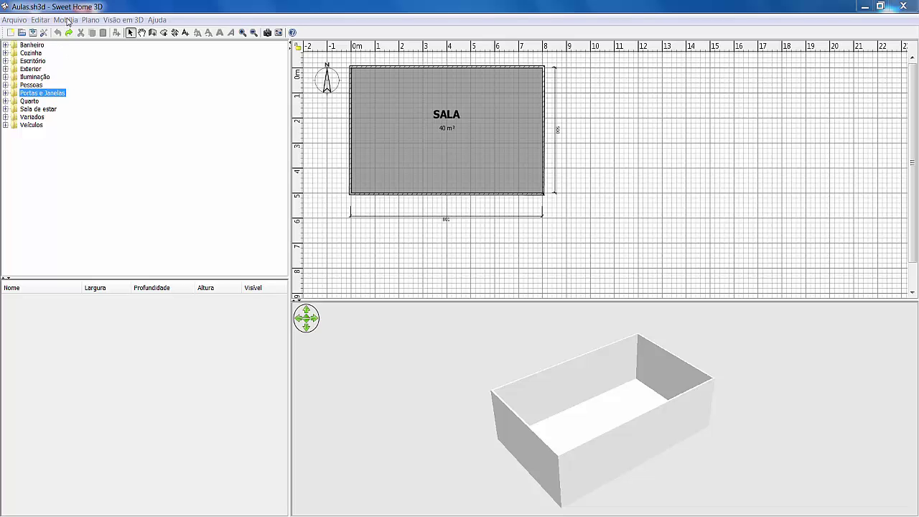
pyautogui.click(66, 20)
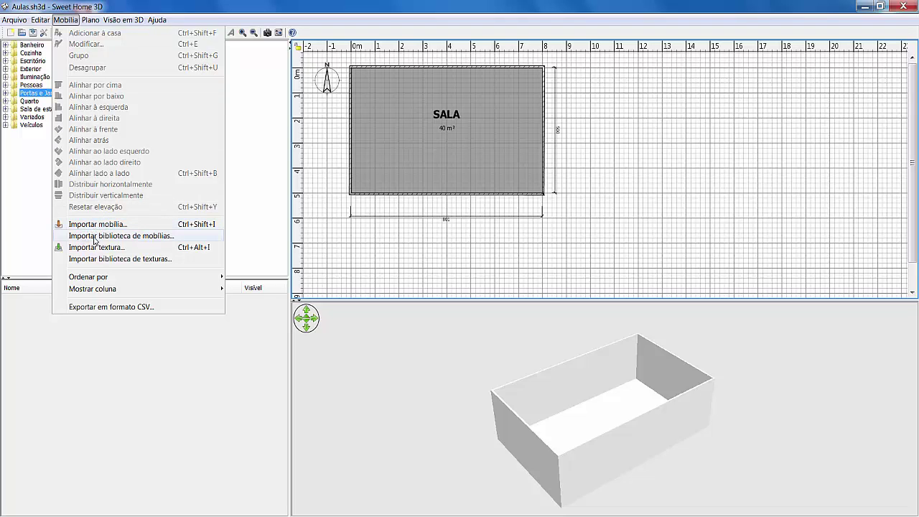
pyautogui.click(241, 172)
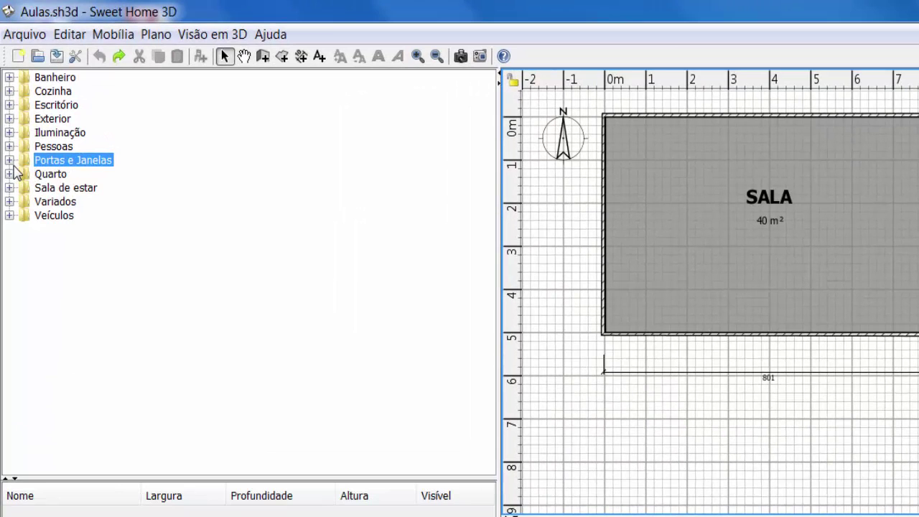
# Place the multi-pane Pencilart Janela from Portas e Janelas on the plan outside SALA, about 14 m across and 2 m down
pyautogui.doubleClick(74, 166)
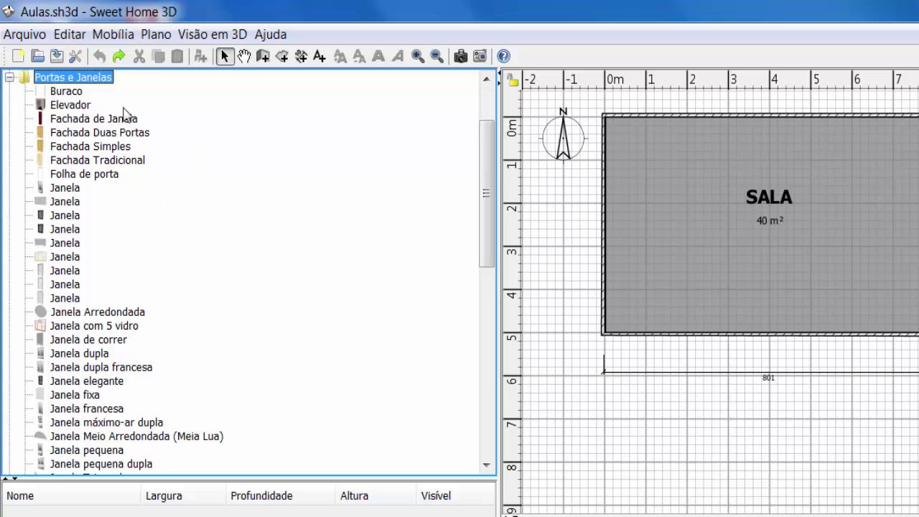
pyautogui.moveTo(87, 108)
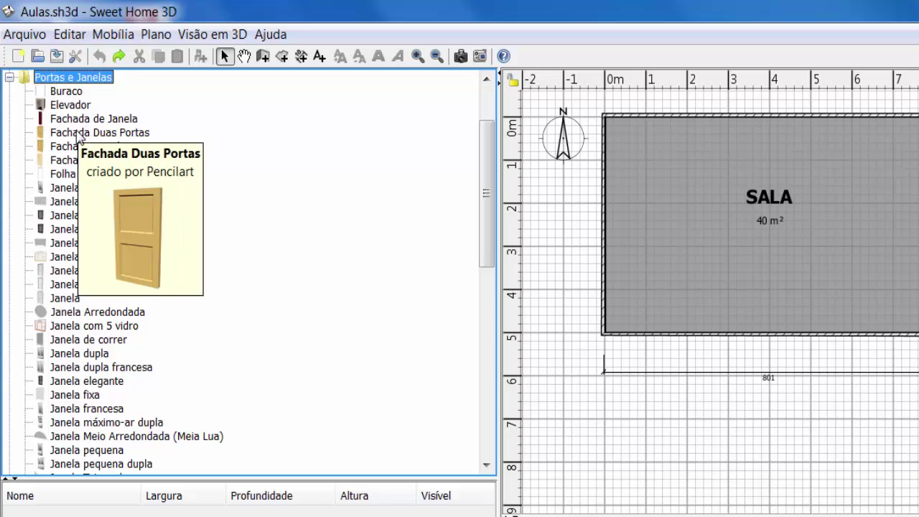
pyautogui.moveTo(78, 149)
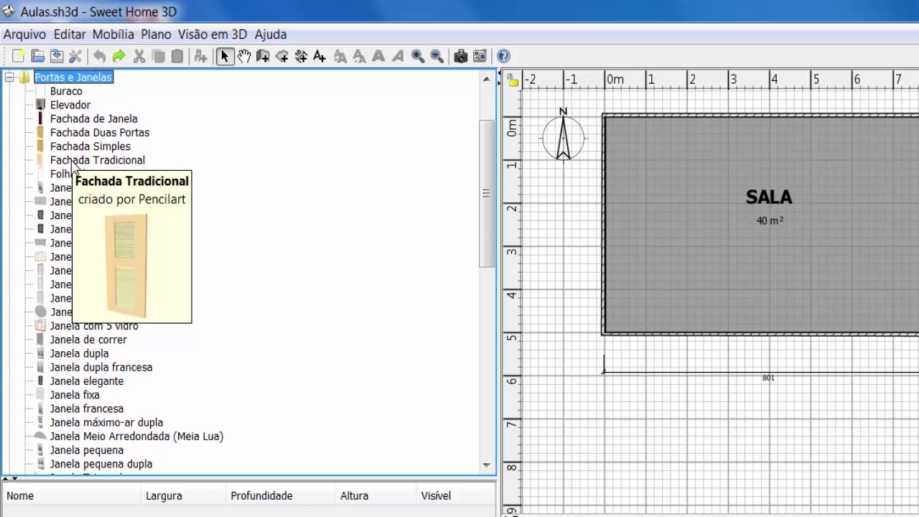
pyautogui.moveTo(73, 180)
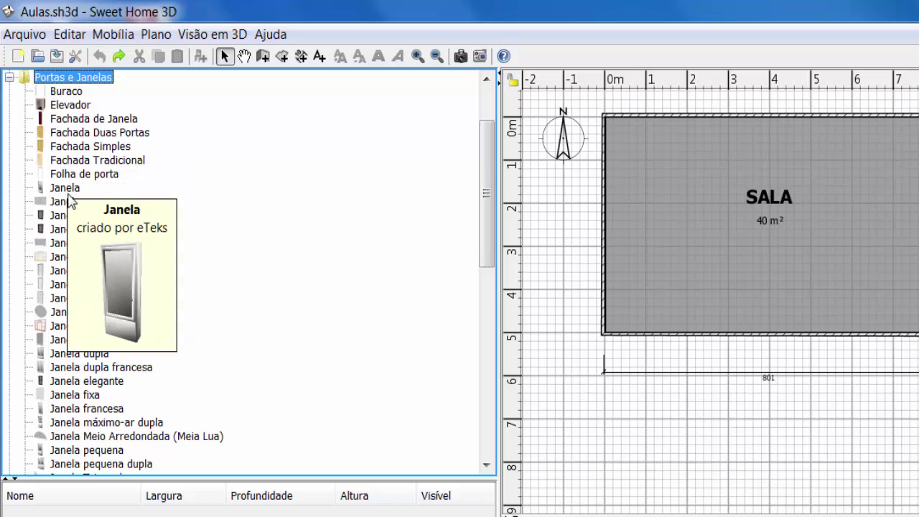
pyautogui.moveTo(69, 207)
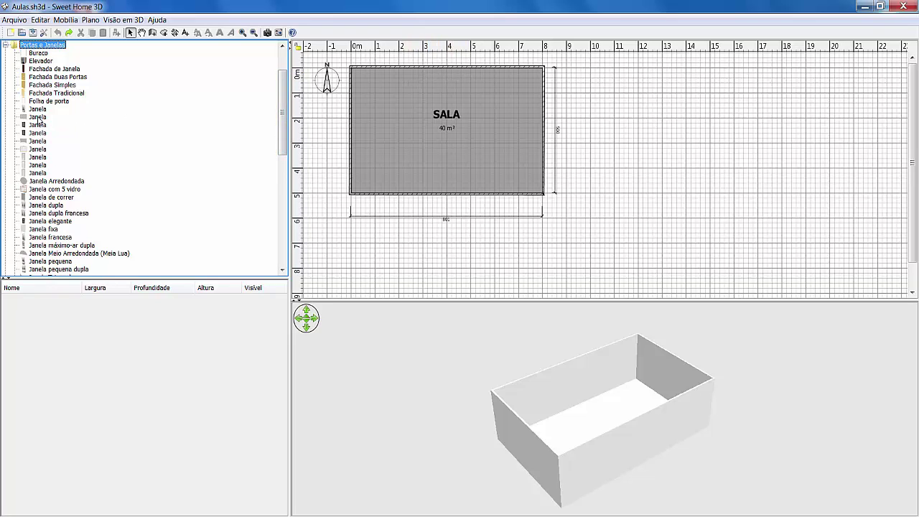
pyautogui.moveTo(39, 121)
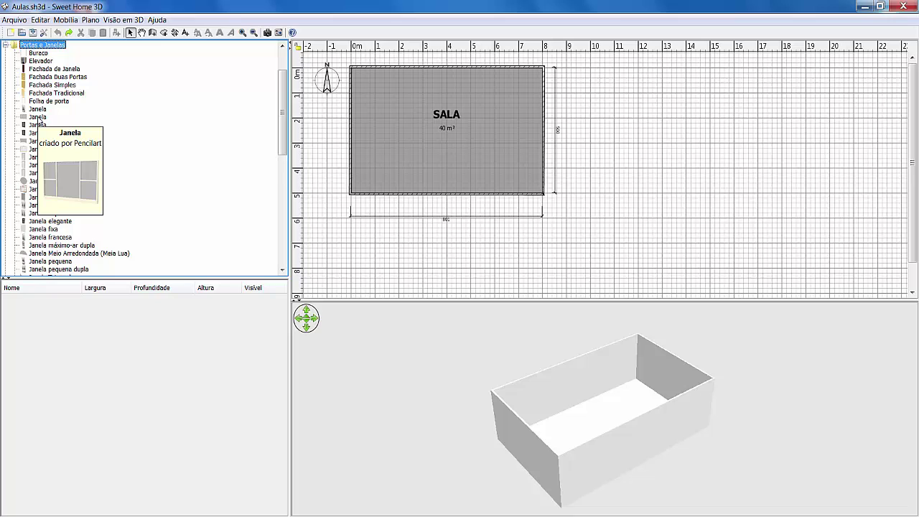
pyautogui.click(39, 117)
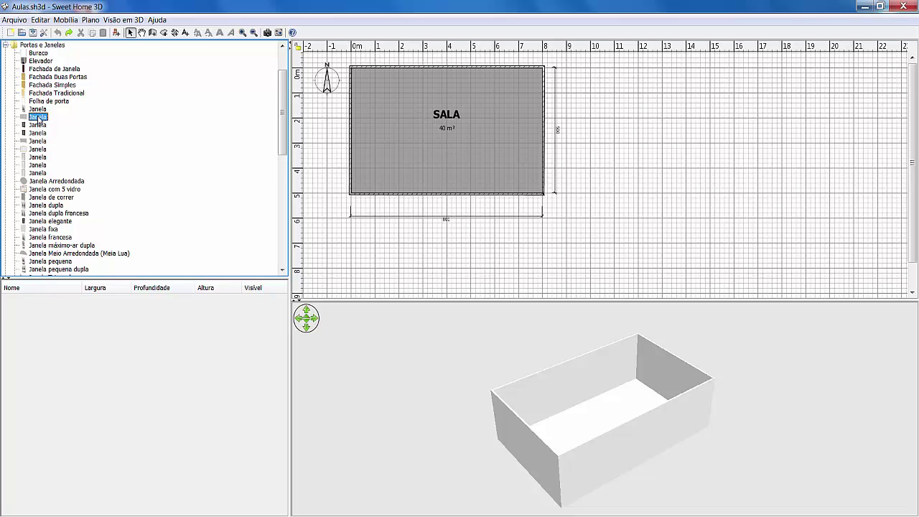
pyautogui.moveTo(40, 120); pyautogui.dragTo(685, 121)
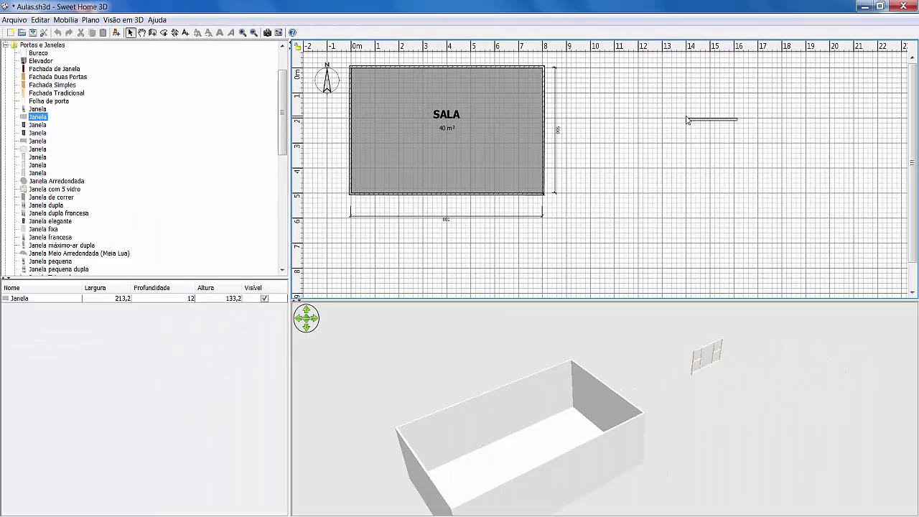
# Try rotating the window to 30° in the plan and turn it back to 0°
pyautogui.click(686, 118)
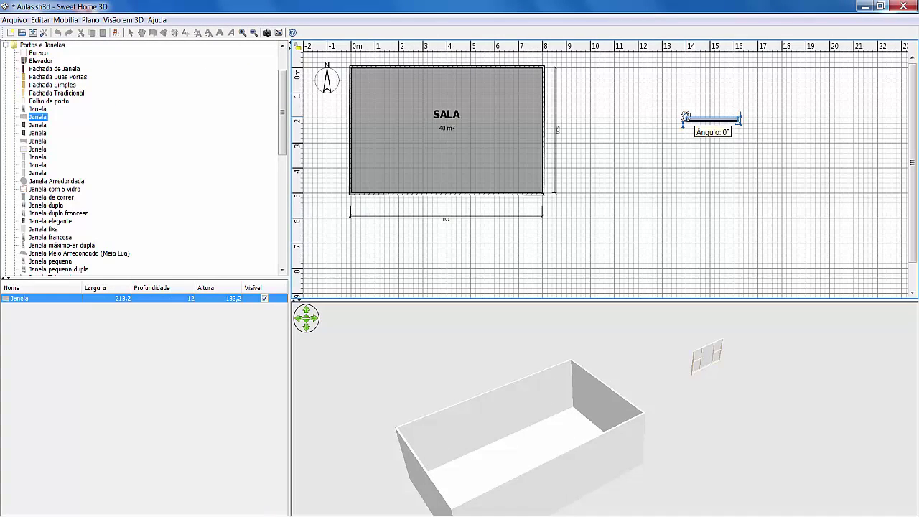
pyautogui.moveTo(686, 116); pyautogui.dragTo(690, 106)
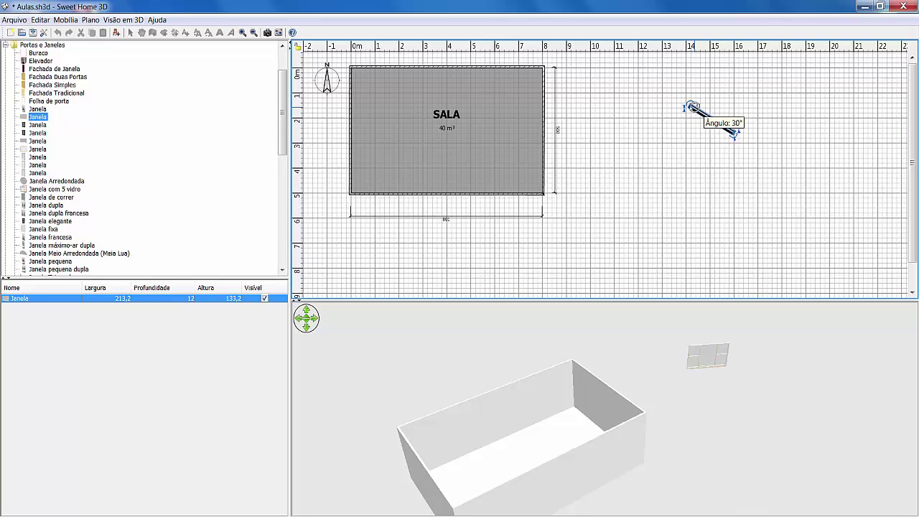
pyautogui.moveTo(691, 106)
pyautogui.mouseDown()
pyautogui.moveTo(707, 94)
pyautogui.moveTo(715, 100)
pyautogui.moveTo(700, 98)
pyautogui.moveTo(698, 118)
pyautogui.mouseUp()
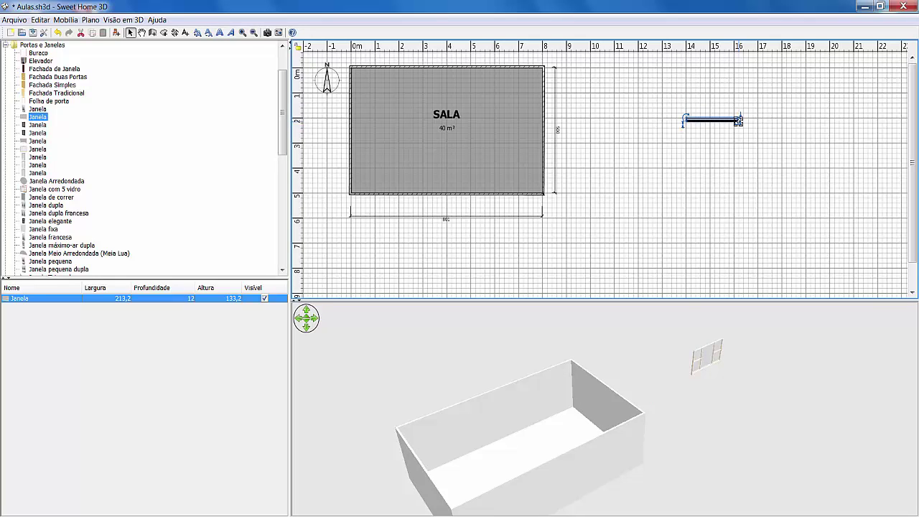
# Stretch the window in the plan to 285 cm wide and 22 cm deep
pyautogui.moveTo(738, 122); pyautogui.dragTo(738, 121)
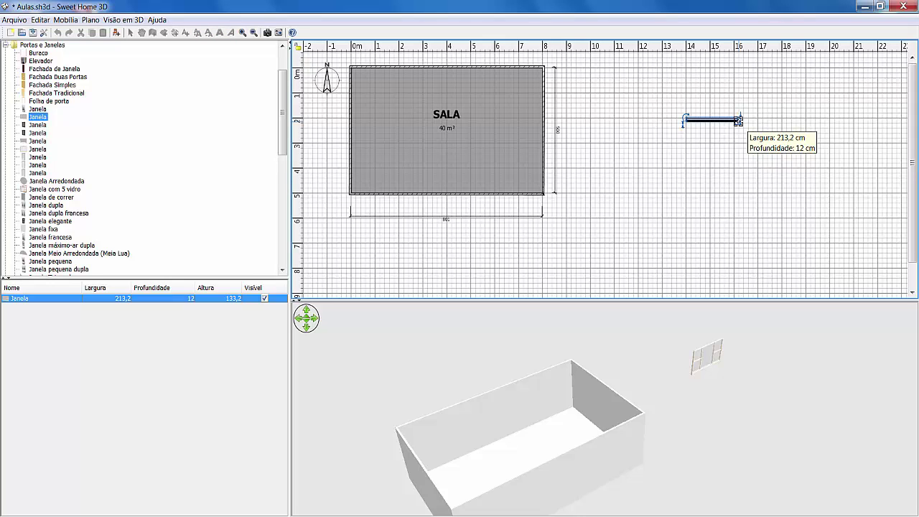
pyautogui.moveTo(738, 121)
pyautogui.mouseDown()
pyautogui.moveTo(772, 140)
pyautogui.moveTo(752, 151)
pyautogui.moveTo(755, 122)
pyautogui.mouseUp()
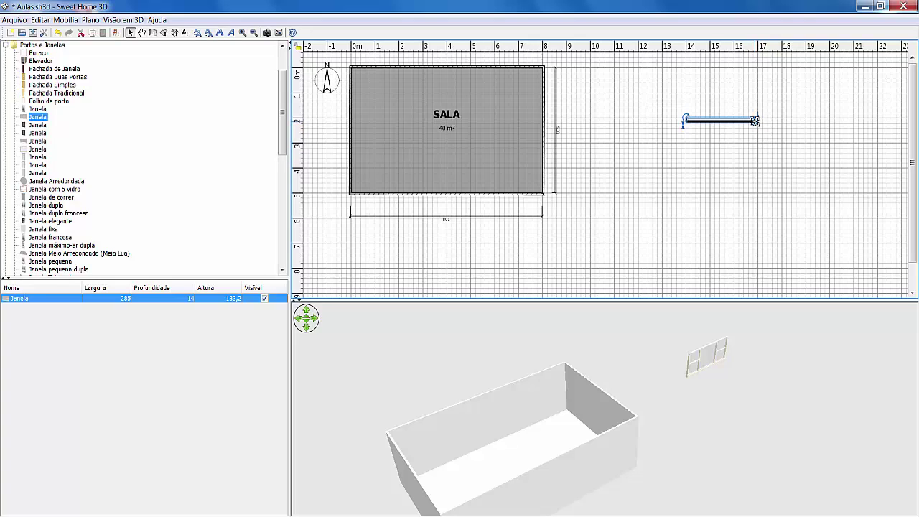
pyautogui.moveTo(754, 121); pyautogui.dragTo(754, 124)
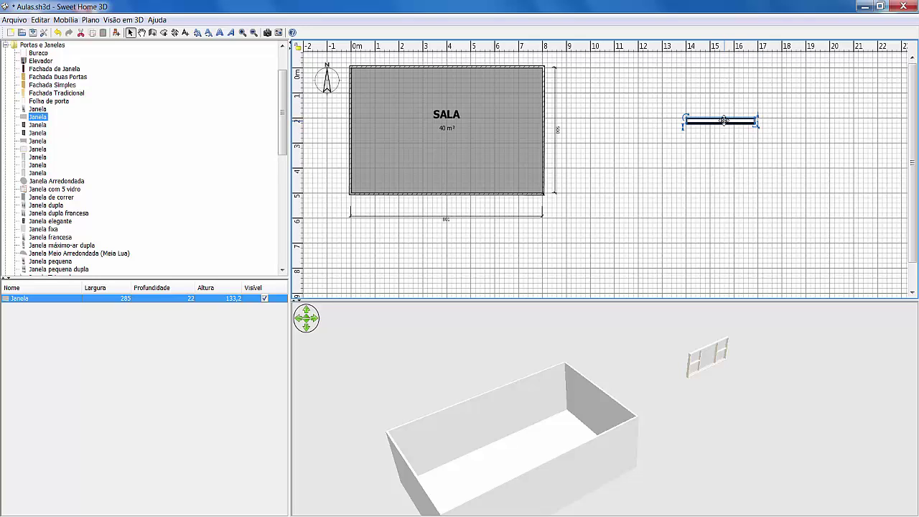
# Move the window into SALA's east wall, about 1 m from the wall's north end
pyautogui.moveTo(724, 121); pyautogui.dragTo(531, 125)
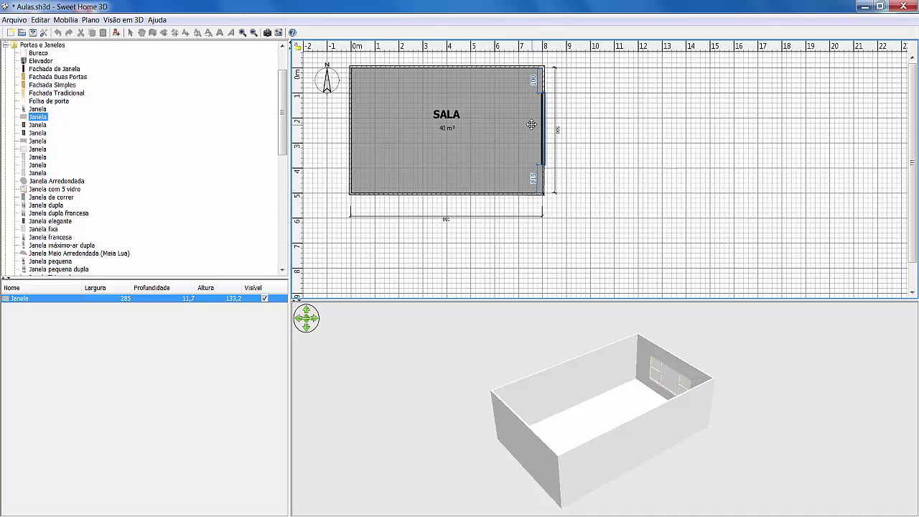
pyautogui.moveTo(531, 125); pyautogui.dragTo(531, 126)
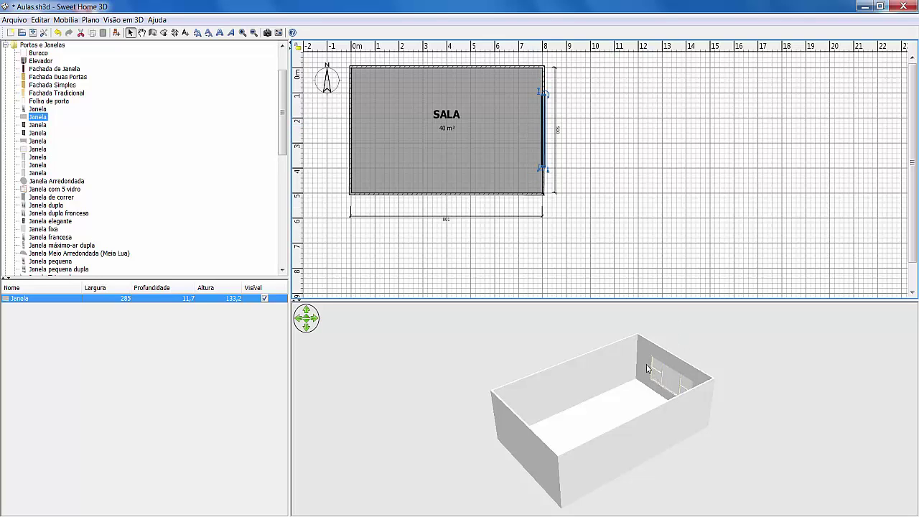
pyautogui.moveTo(634, 443)
pyautogui.mouseDown()
pyautogui.moveTo(728, 415)
pyautogui.moveTo(606, 455)
pyautogui.moveTo(523, 444)
pyautogui.moveTo(668, 408)
pyautogui.moveTo(615, 416)
pyautogui.moveTo(445, 364)
pyautogui.moveTo(650, 449)
pyautogui.moveTo(725, 446)
pyautogui.moveTo(622, 431)
pyautogui.moveTo(702, 439)
pyautogui.moveTo(661, 428)
pyautogui.moveTo(682, 432)
pyautogui.moveTo(639, 441)
pyautogui.mouseUp()
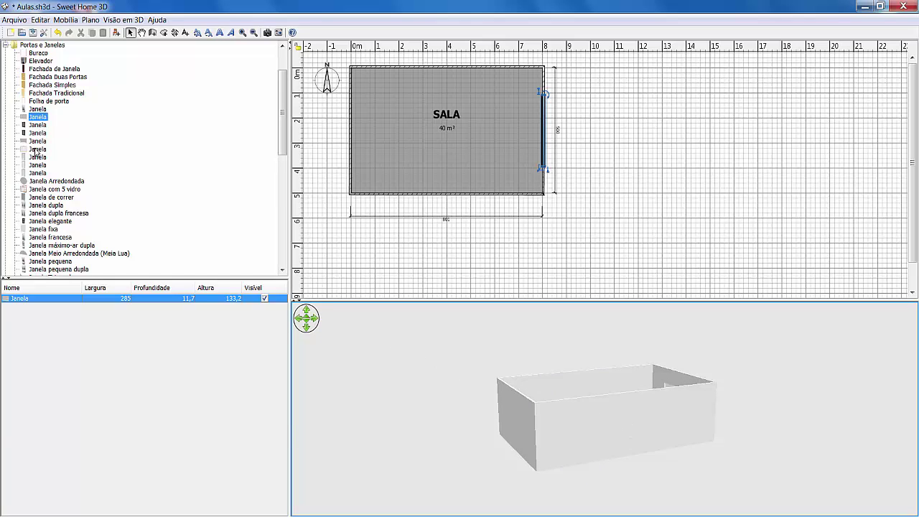
# Place the reddish-brown Scopia Porta from Portas e Janelas near the middle of SALA's south wall
pyautogui.scroll(-7, 54, 173)
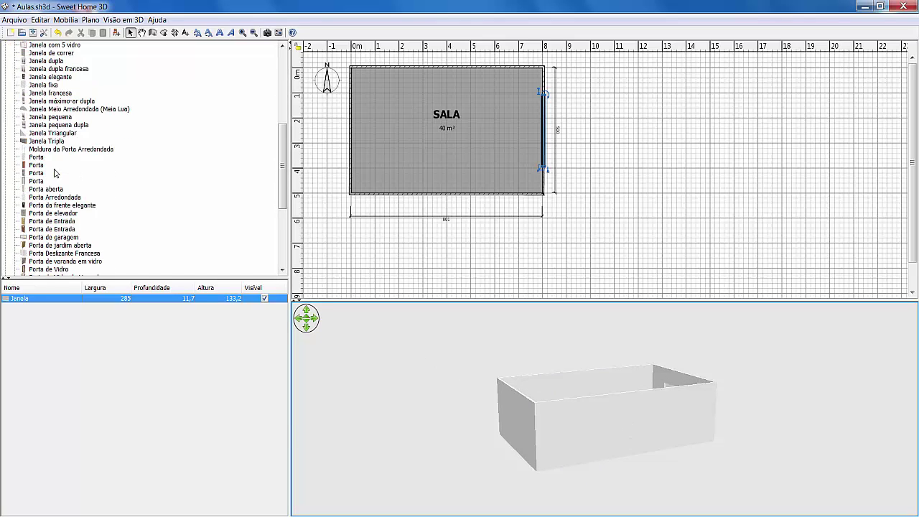
pyautogui.moveTo(44, 175)
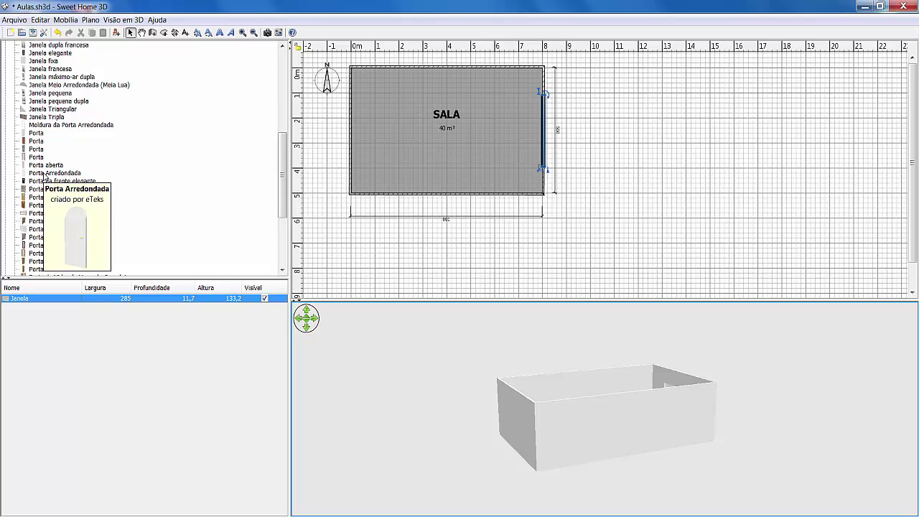
pyautogui.moveTo(40, 141)
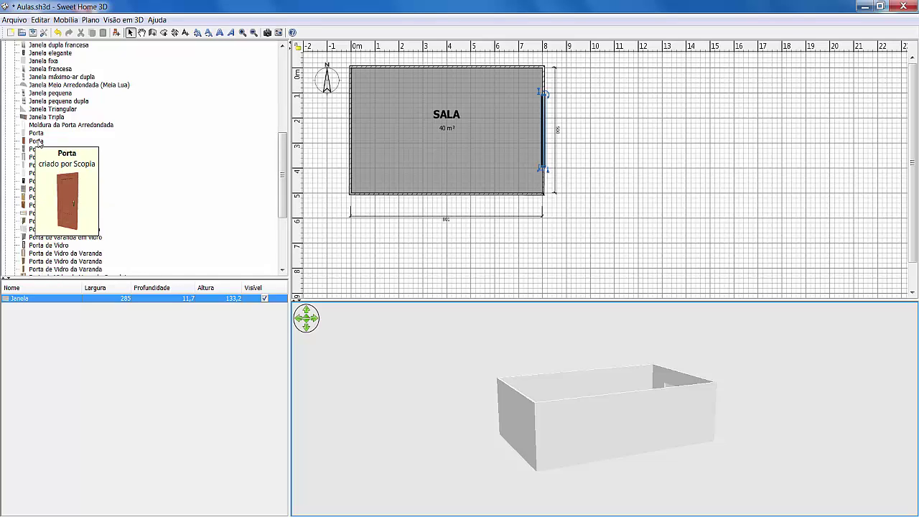
pyautogui.click(37, 142)
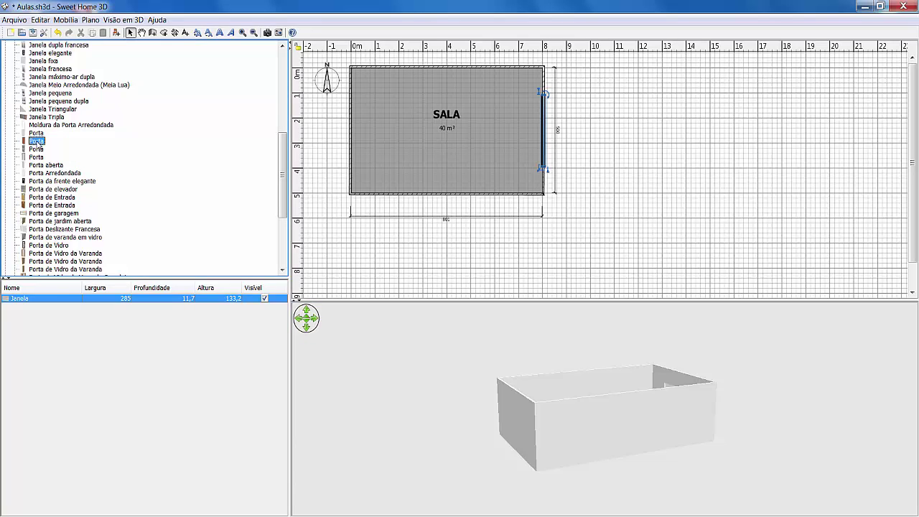
pyautogui.moveTo(37, 142); pyautogui.dragTo(439, 200)
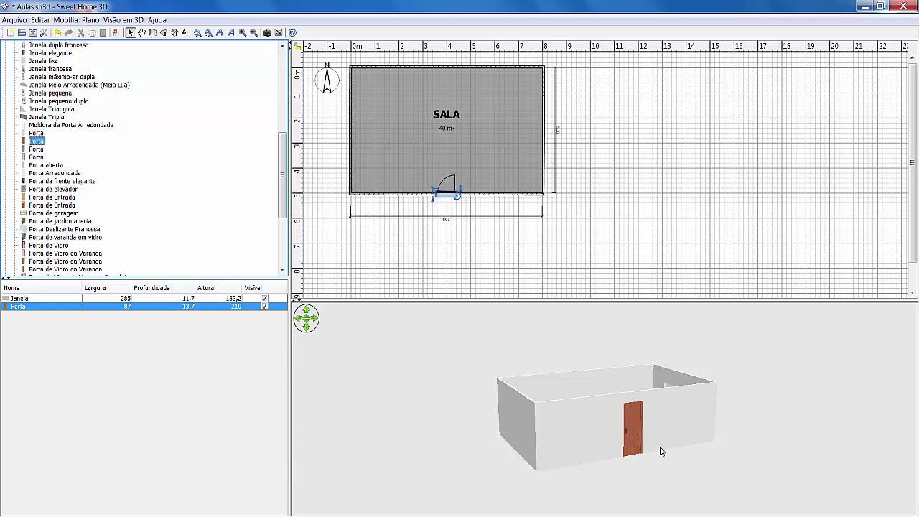
pyautogui.click(624, 475)
pyautogui.moveTo(625, 477); pyautogui.dragTo(601, 466)
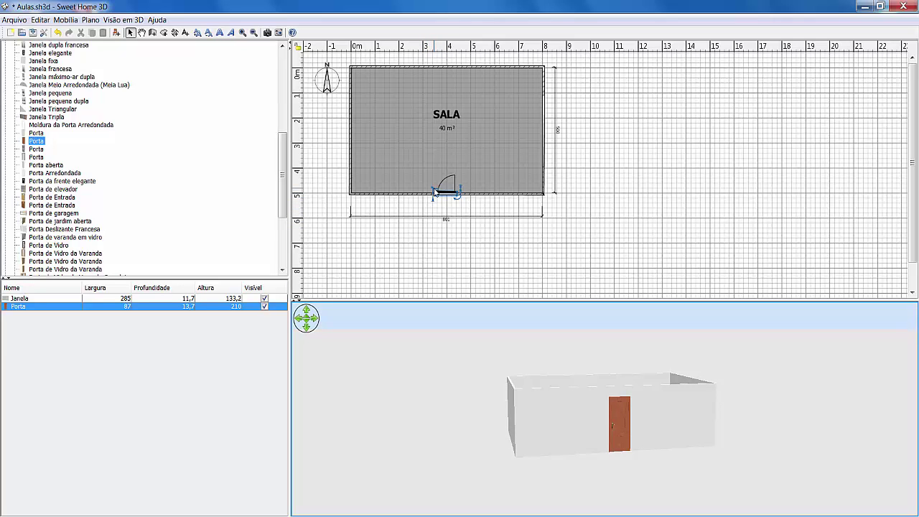
# Widen the door to 149 cm and move it to the west end of SALA's north wall
pyautogui.moveTo(434, 190); pyautogui.dragTo(434, 191)
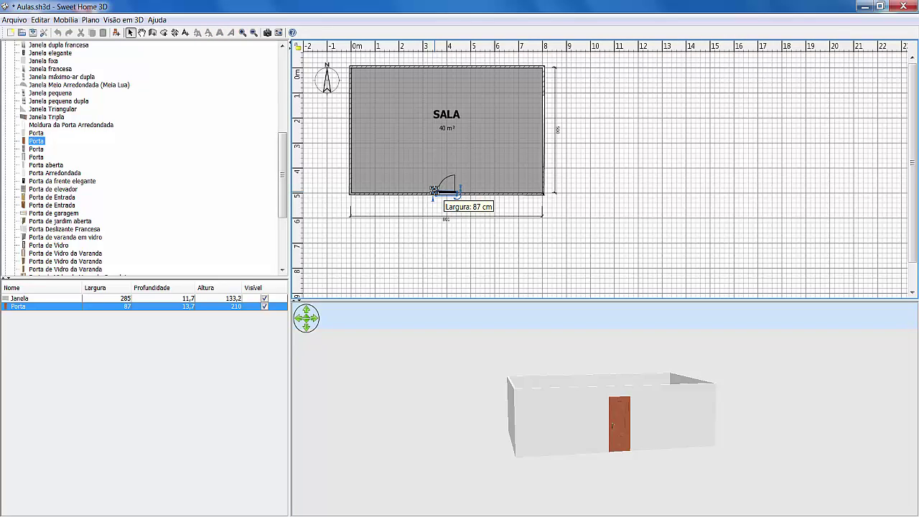
pyautogui.moveTo(434, 190); pyautogui.dragTo(518, 194)
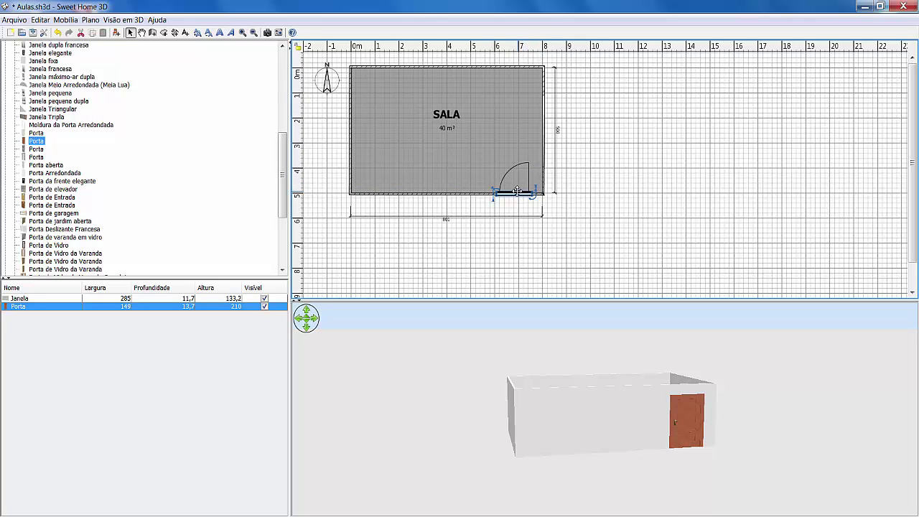
pyautogui.moveTo(517, 191); pyautogui.dragTo(374, 70)
pyautogui.moveTo(586, 401); pyautogui.dragTo(515, 396)
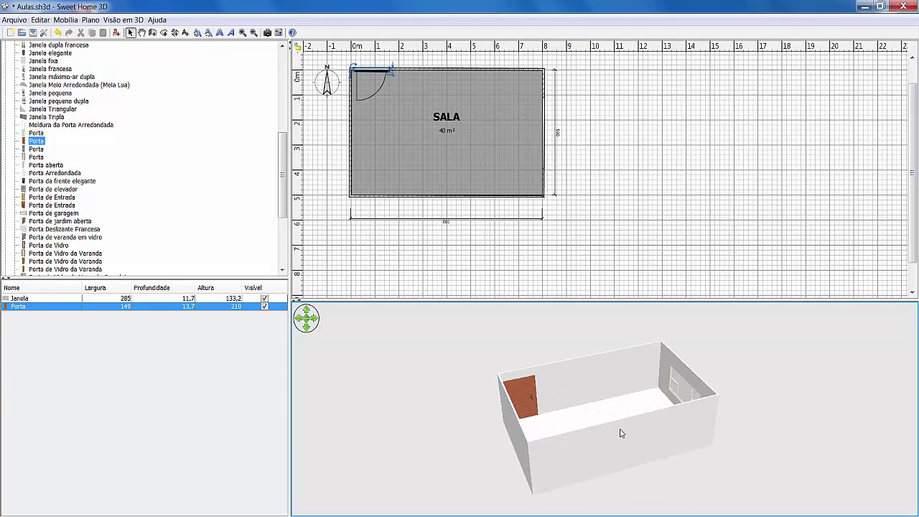
pyautogui.moveTo(632, 432); pyautogui.dragTo(621, 435)
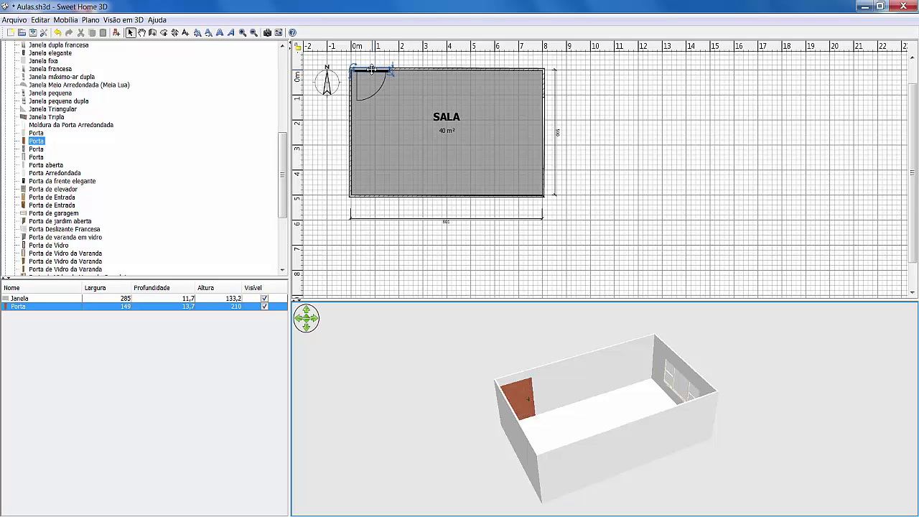
# Examine the colour and texture choices in the door's properties without applying any change
pyautogui.doubleClick(371, 69)
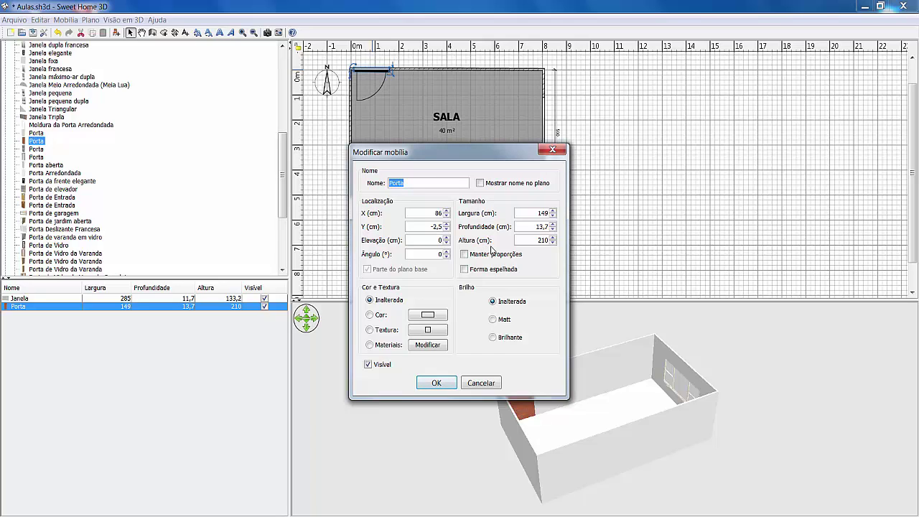
pyautogui.click(370, 315)
pyautogui.click(428, 314)
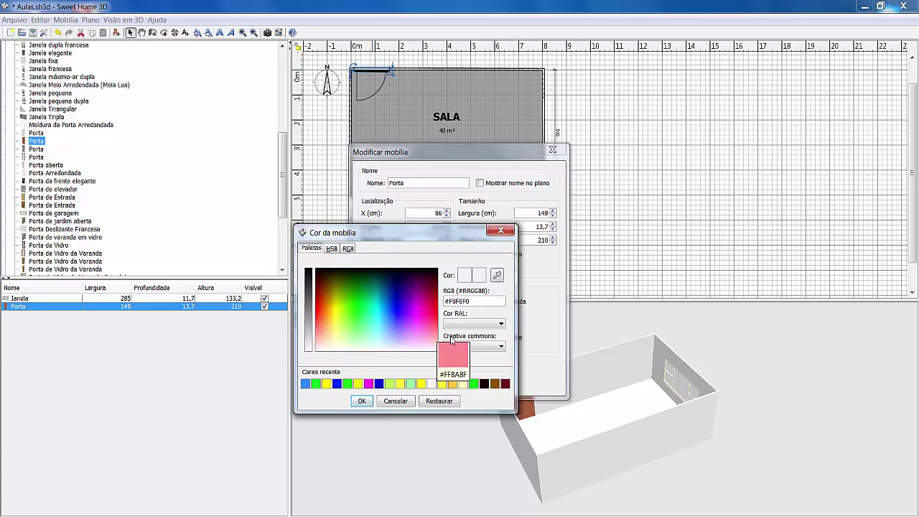
pyautogui.click(395, 400)
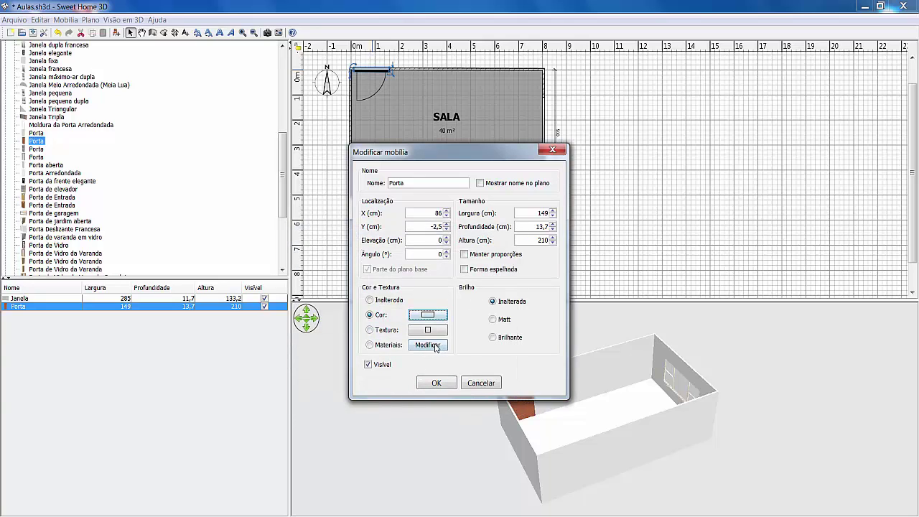
pyautogui.click(369, 330)
pyautogui.click(430, 331)
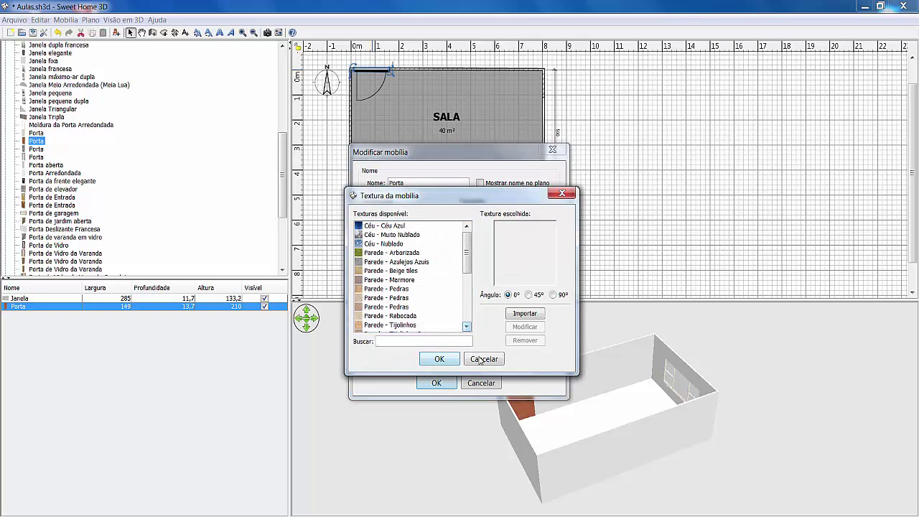
pyautogui.click(480, 359)
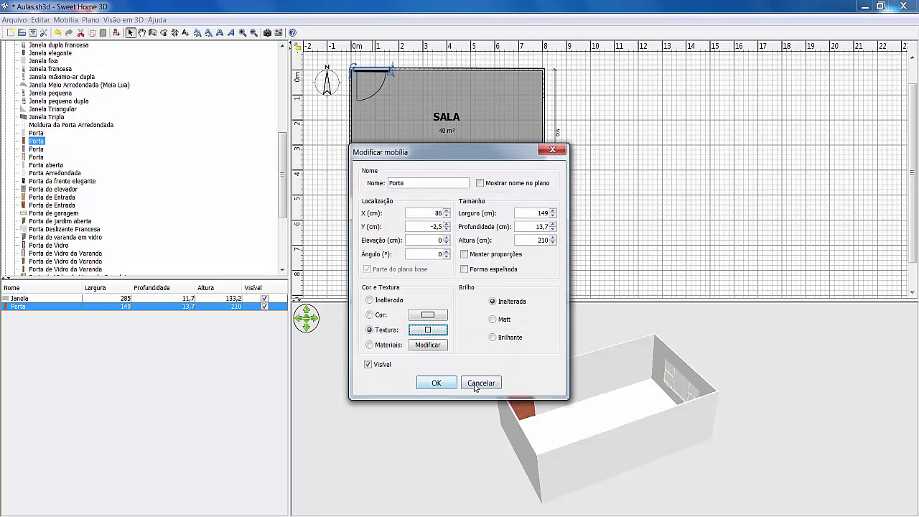
pyautogui.click(474, 384)
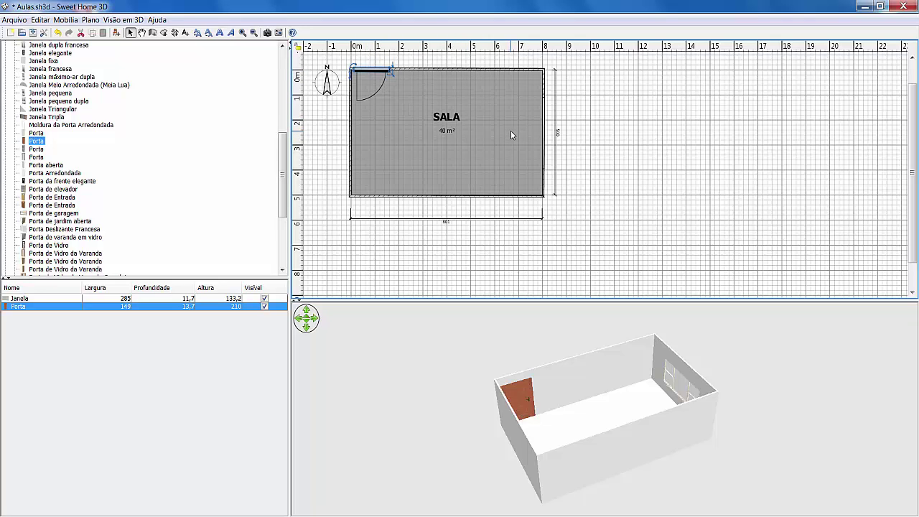
# Move the window from SALA's east wall to the middle of its south wall and view it from outside in 3D
pyautogui.click(545, 129)
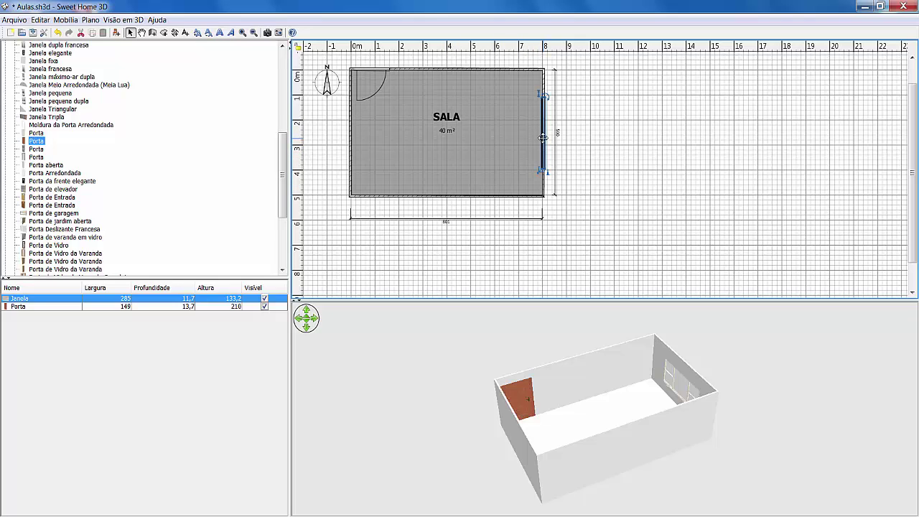
pyautogui.moveTo(542, 137); pyautogui.dragTo(441, 186)
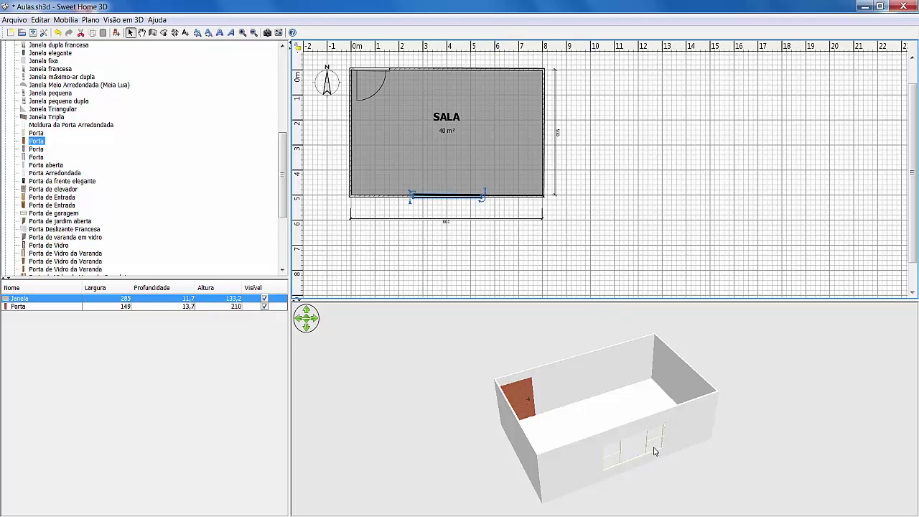
pyautogui.moveTo(702, 444); pyautogui.dragTo(726, 404)
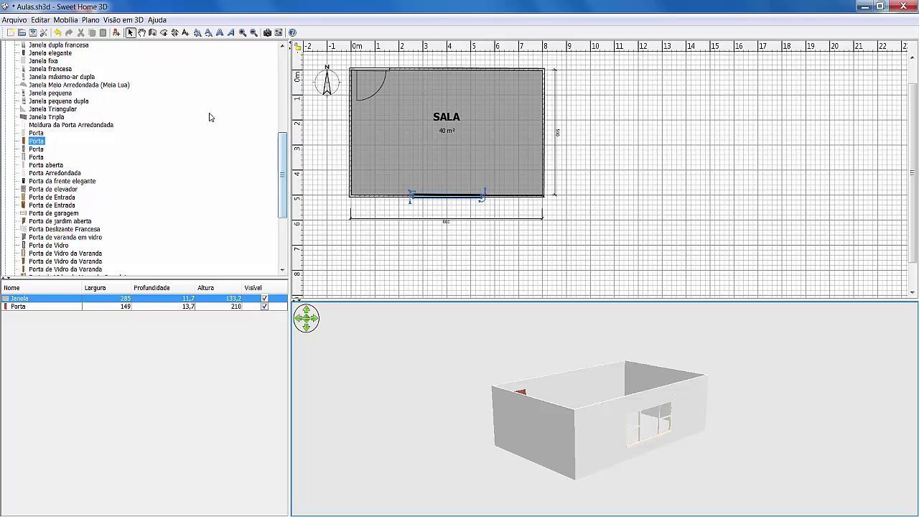
# Place the dark reddish-brown square Scopia Mesa from Sala de estar in the southwest part of SALA
pyautogui.scroll(8, 209, 115)
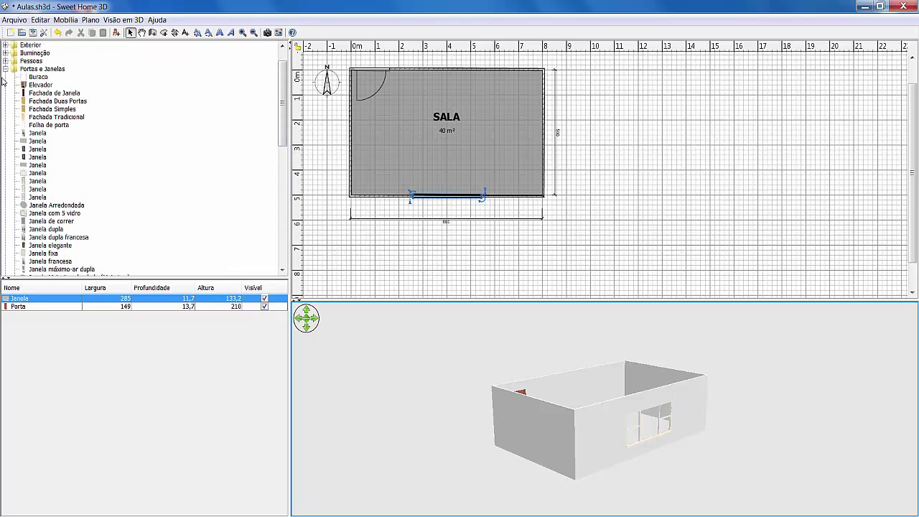
pyautogui.click(5, 69)
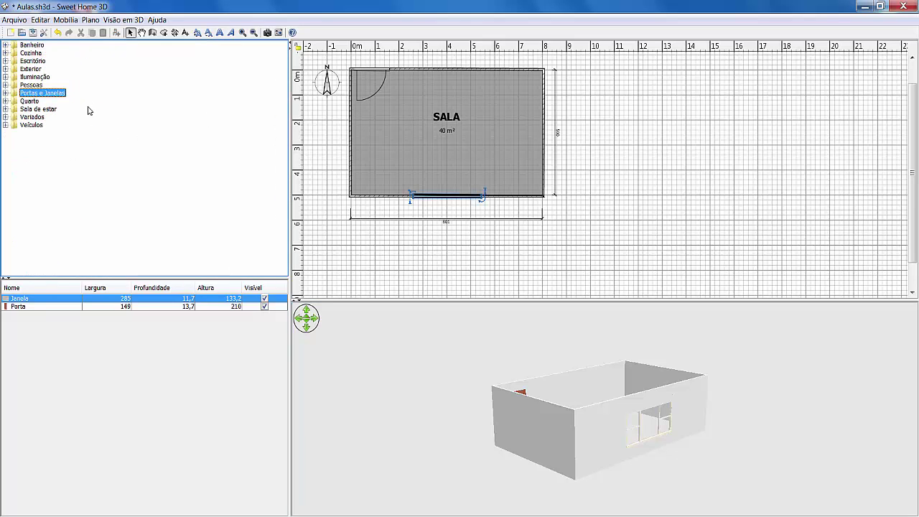
pyautogui.doubleClick(29, 109)
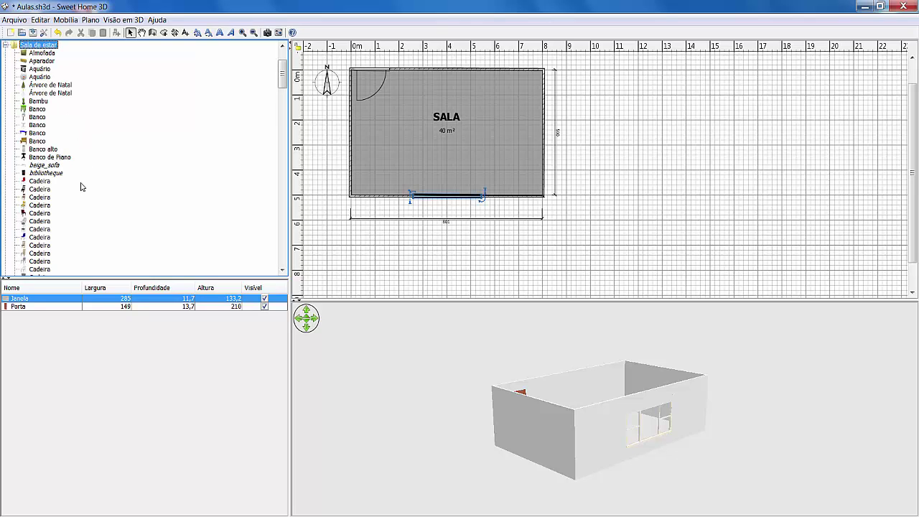
pyautogui.scroll(-2, 80, 188)
pyautogui.scroll(-15, 81, 190)
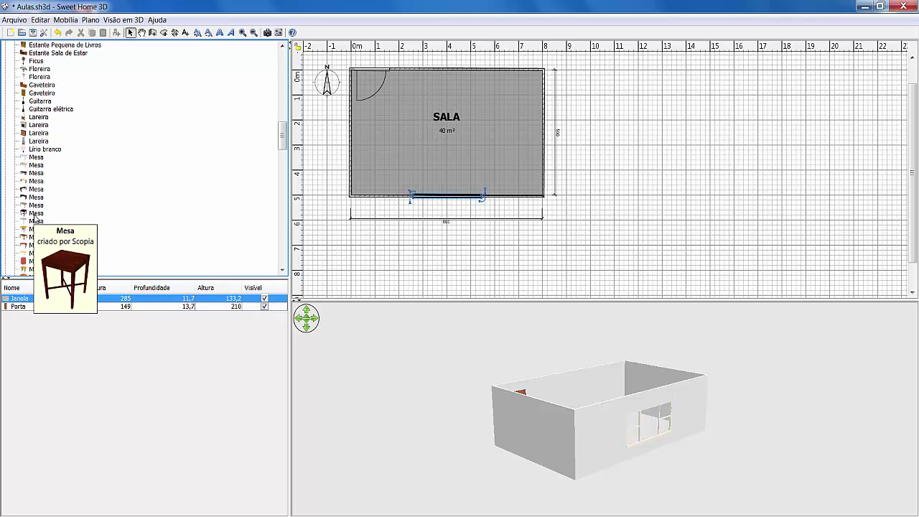
pyautogui.moveTo(36, 218); pyautogui.dragTo(388, 150)
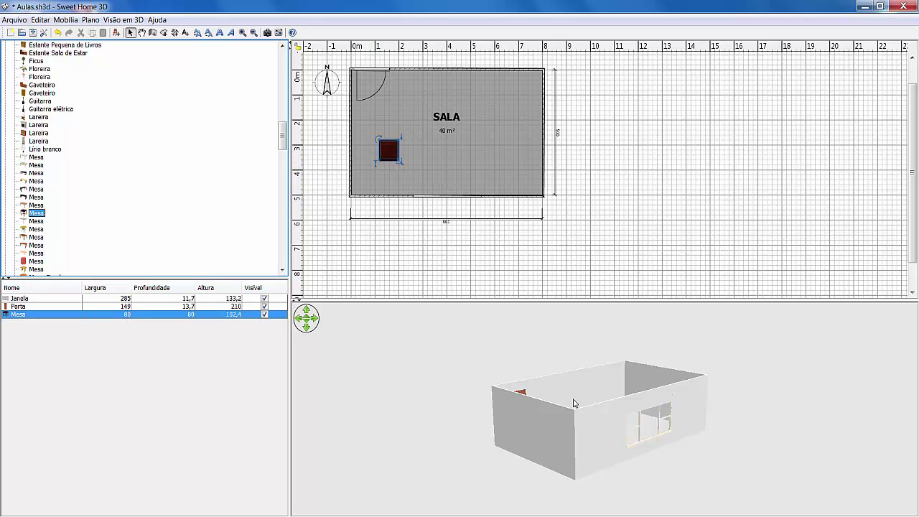
pyautogui.moveTo(573, 398); pyautogui.dragTo(552, 446)
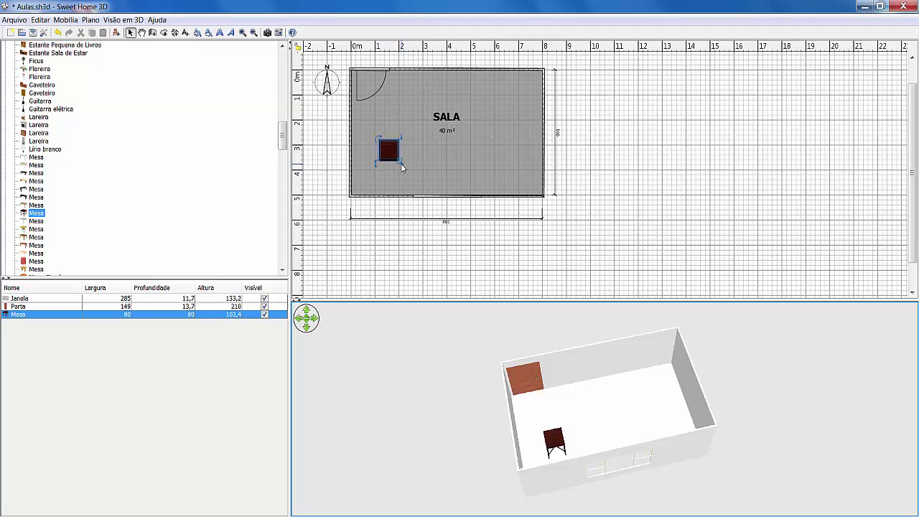
# Enlarge the table to 168 cm wide, 152 cm deep and 198 cm high
pyautogui.moveTo(401, 166); pyautogui.dragTo(421, 180)
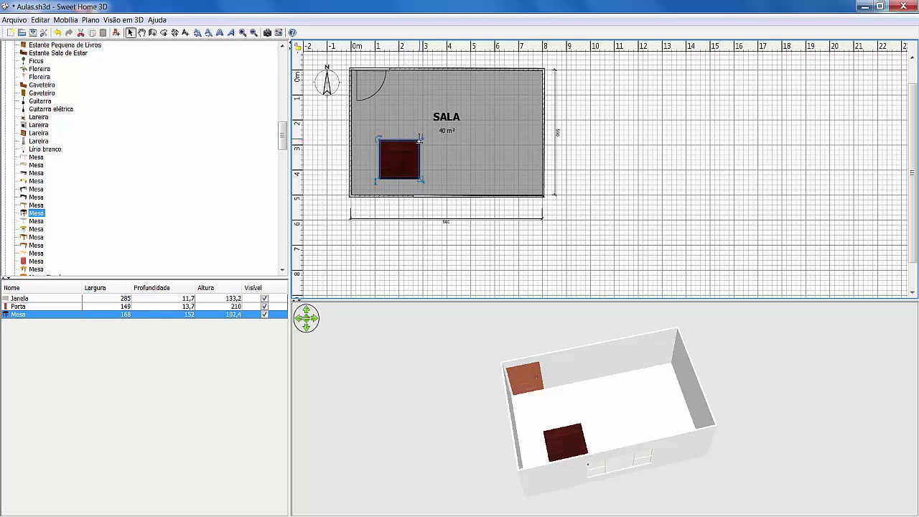
pyautogui.moveTo(420, 139); pyautogui.dragTo(420, 138)
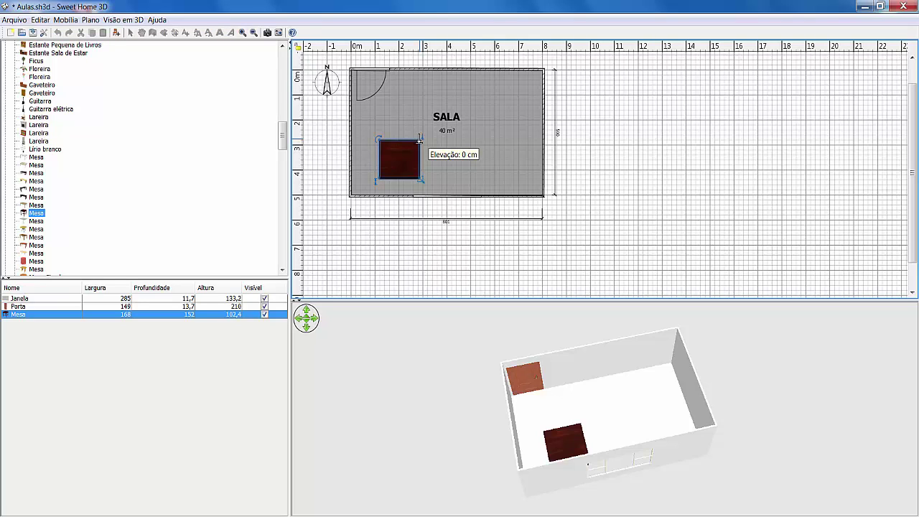
pyautogui.moveTo(420, 139)
pyautogui.mouseDown()
pyautogui.moveTo(422, 60)
pyautogui.moveTo(426, 140)
pyautogui.mouseUp()
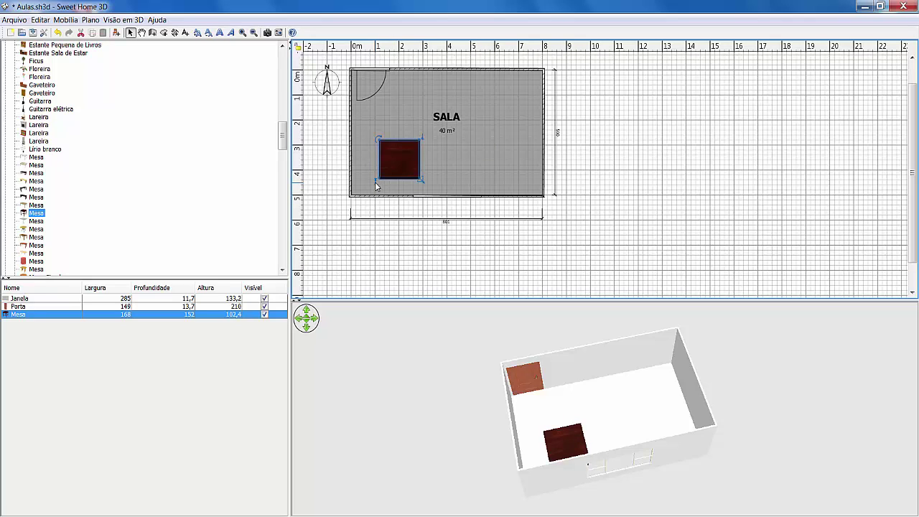
pyautogui.moveTo(377, 177); pyautogui.dragTo(380, 153)
pyautogui.moveTo(654, 414); pyautogui.dragTo(651, 403)
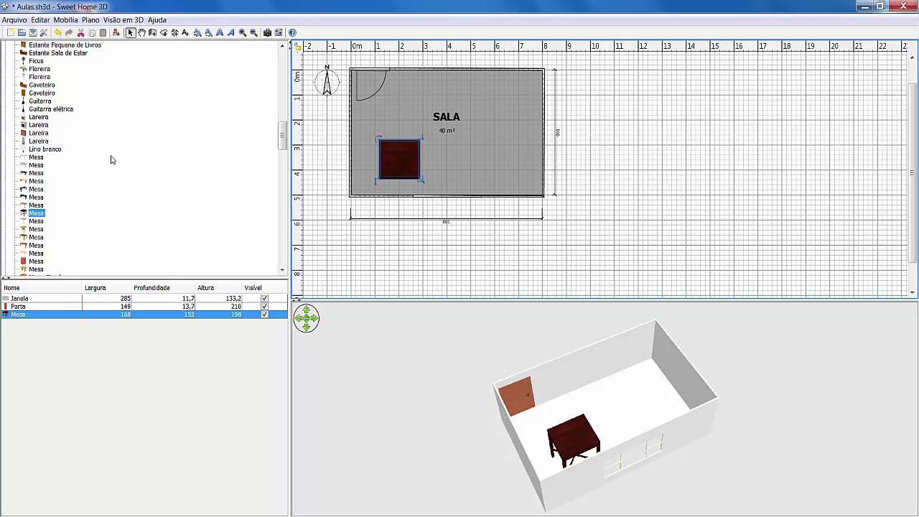
# Preview the red Lareira model in the Sala de estar catalogue
pyautogui.moveTo(42, 140)
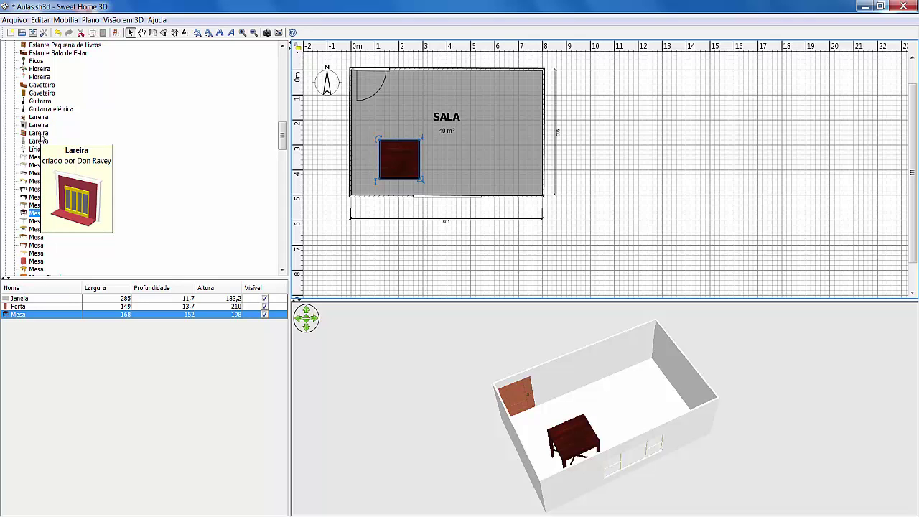